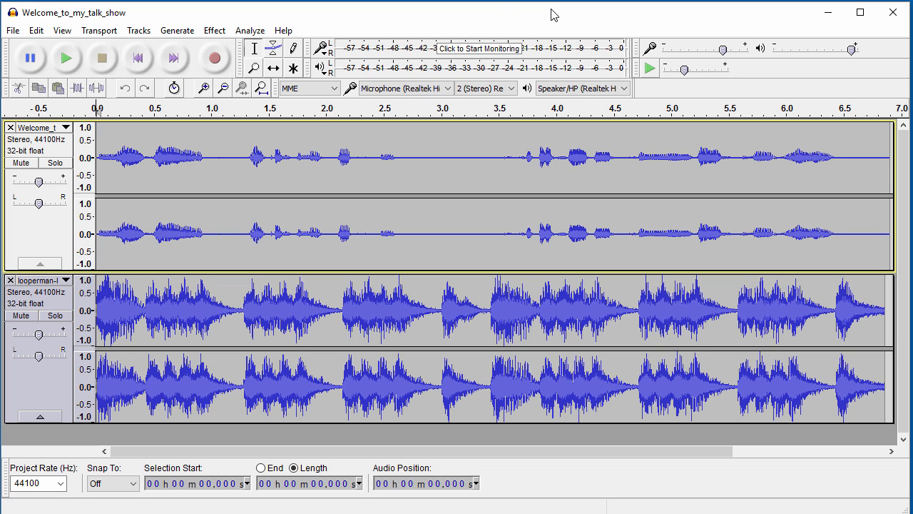
left_click(216, 32)
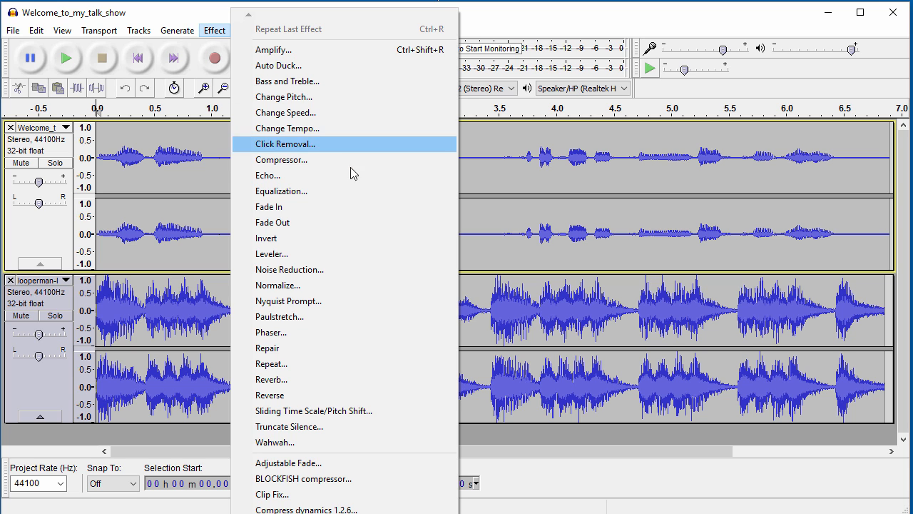
left_click(312, 381)
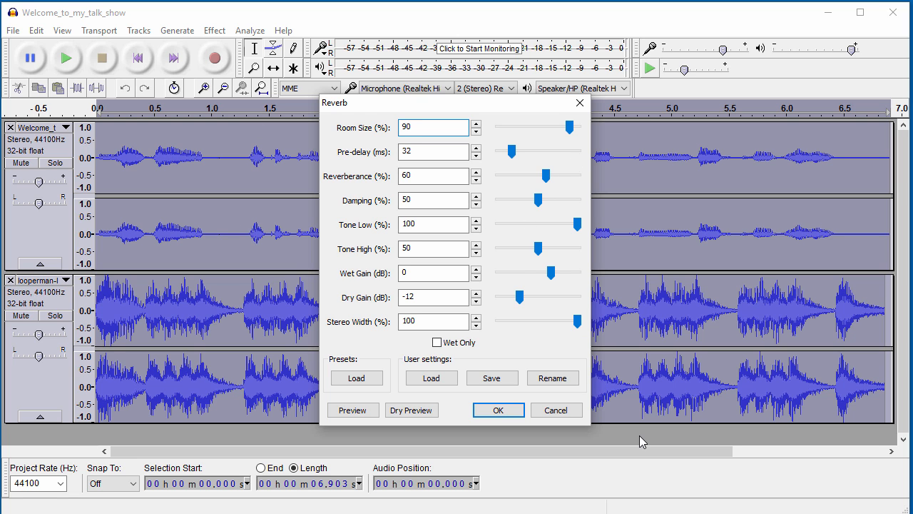
left_click(563, 412)
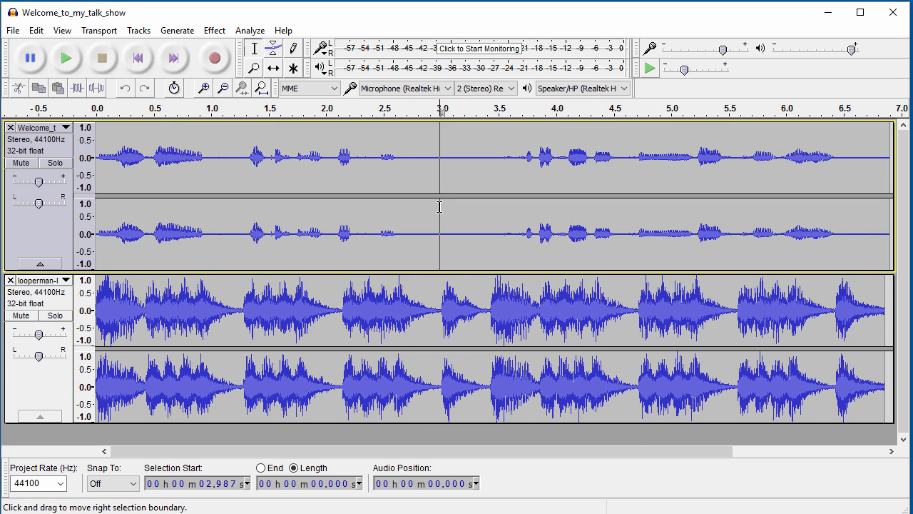
Step: Select the entire Welcome voice track and open the Reverb effect for it
double_click(439, 206)
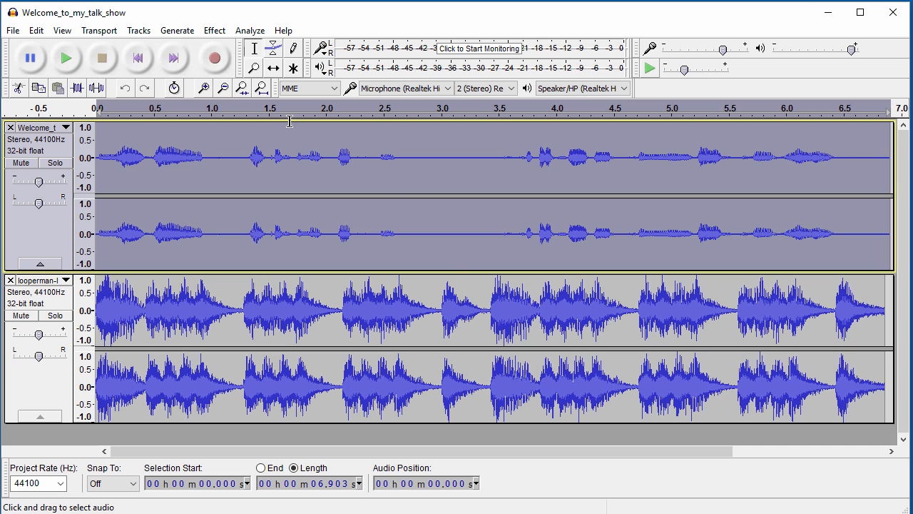
left_click(214, 29)
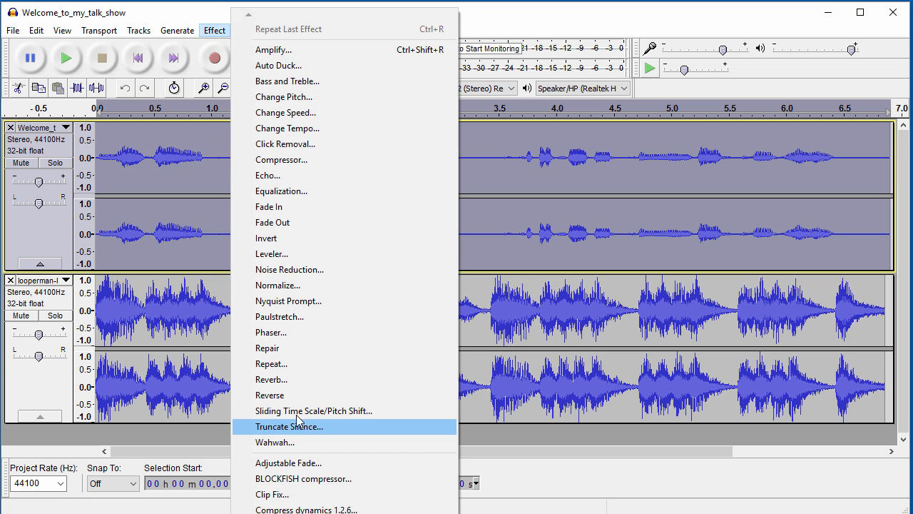
left_click(310, 380)
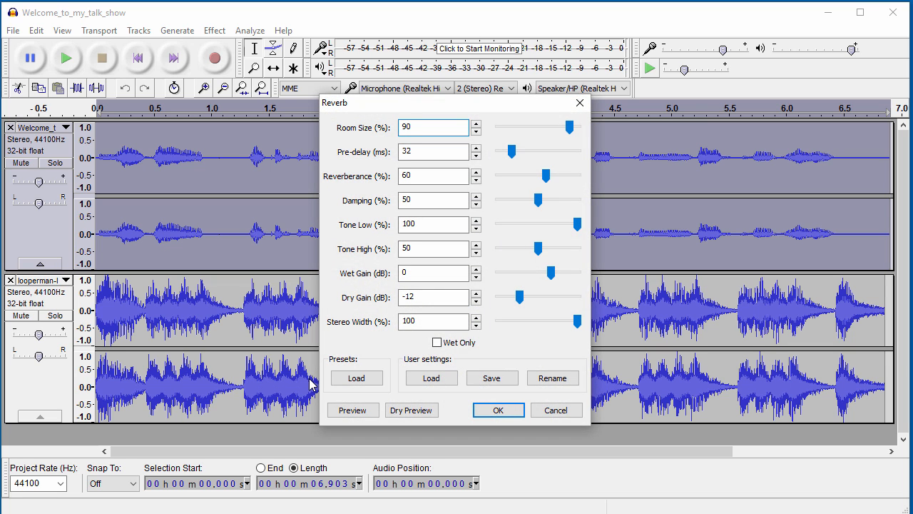
left_click(542, 414)
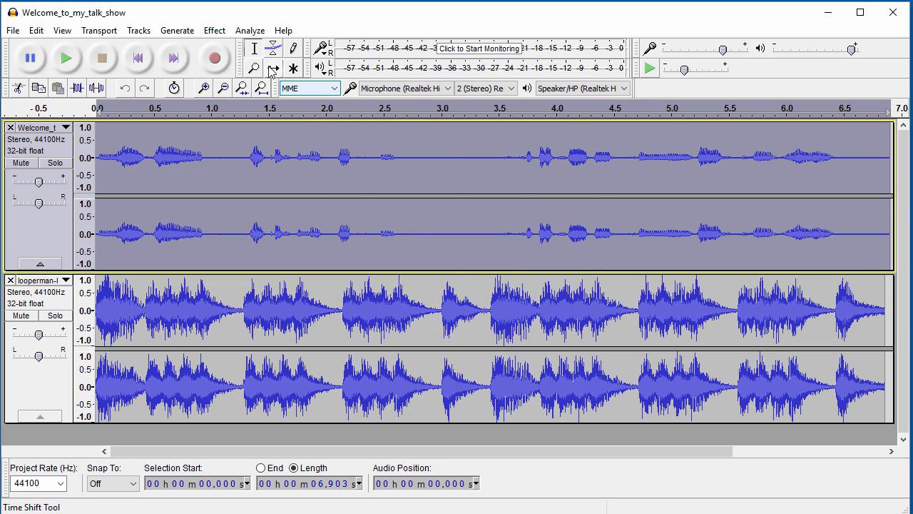
left_click(216, 30)
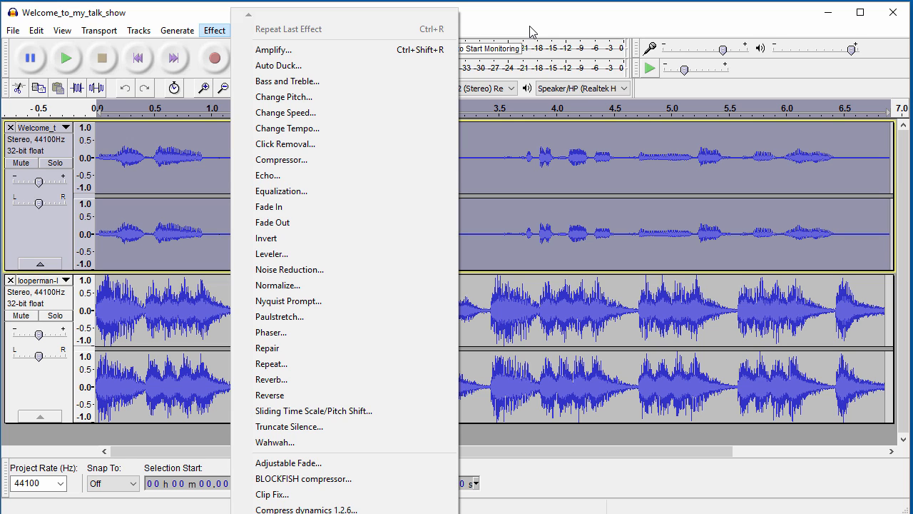
left_click(334, 380)
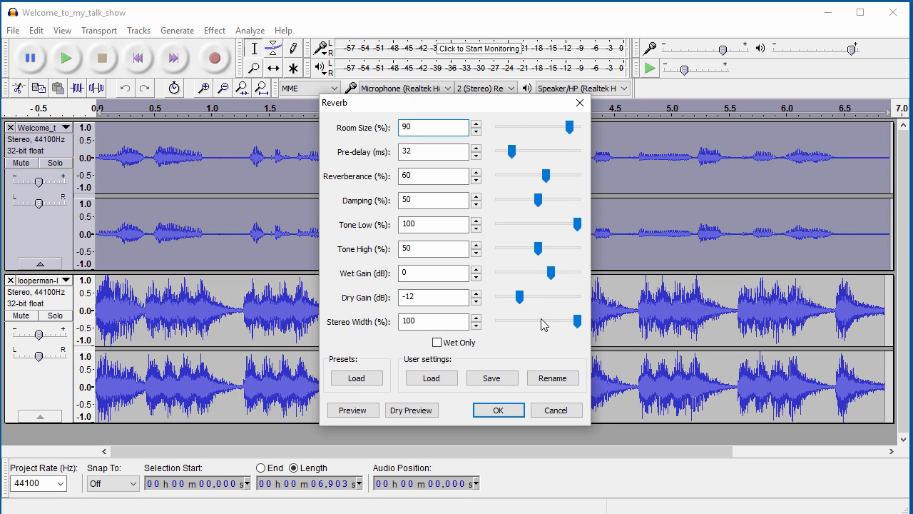
Step: Set the reverb's room size to 88%
mouse_move(572, 134)
left_mouse_down()
mouse_move(562, 134)
mouse_move(570, 130)
left_mouse_up()
left_click(476, 125)
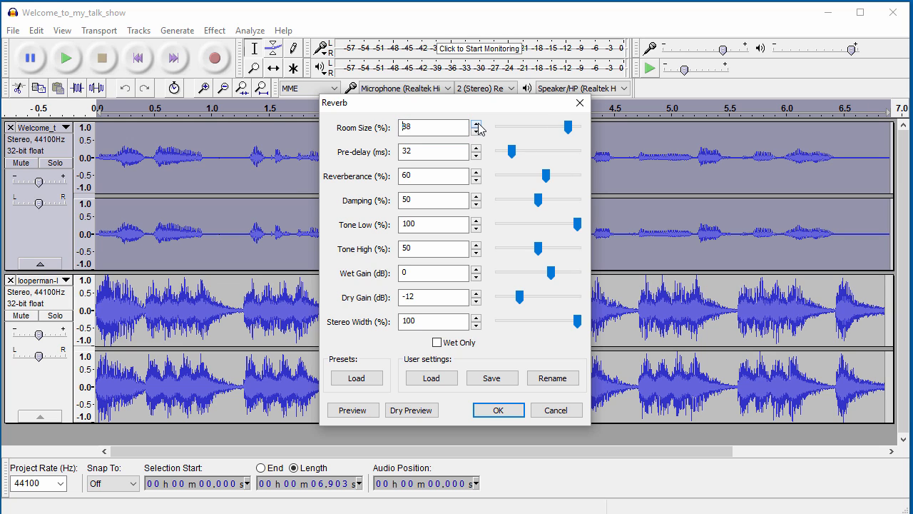
left_click(479, 125)
left_click(478, 132)
left_click_drag(439, 131, 331, 125)
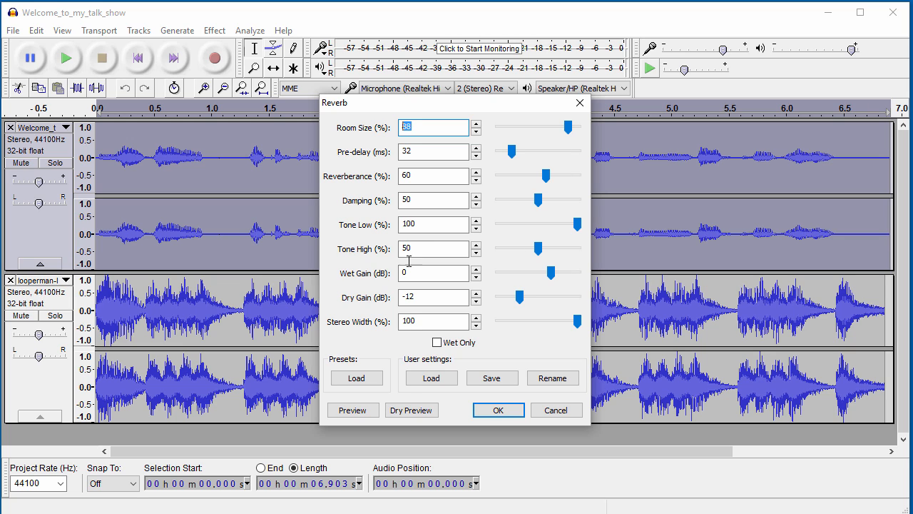
Step: Load the Large Room preset into the Reverb effect
left_click(372, 389)
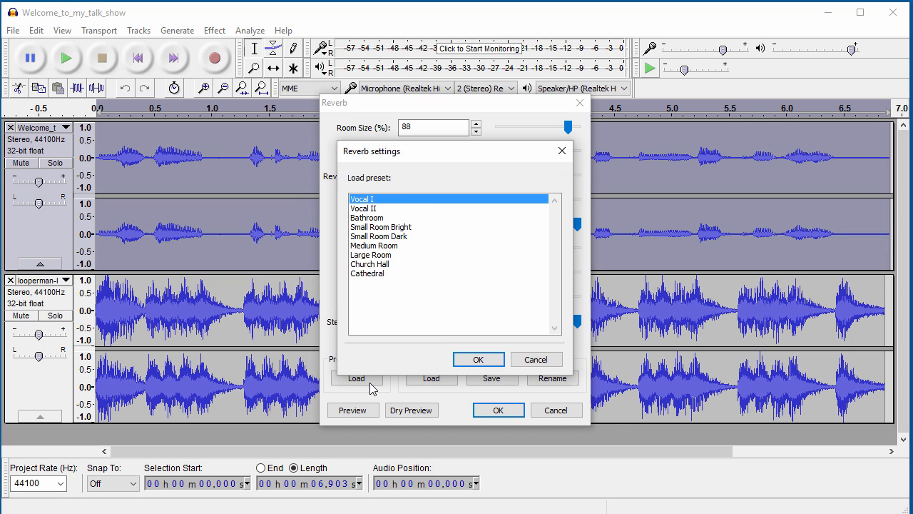
left_click(418, 255)
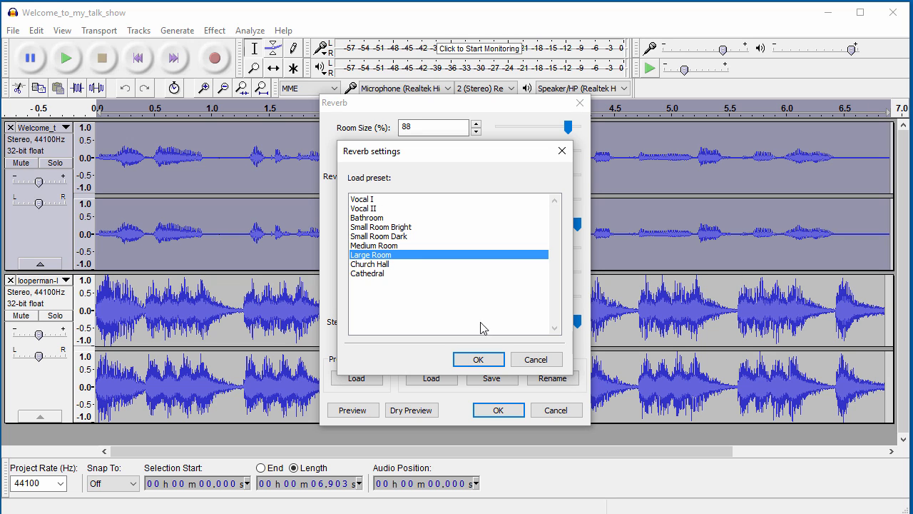
left_click(478, 359)
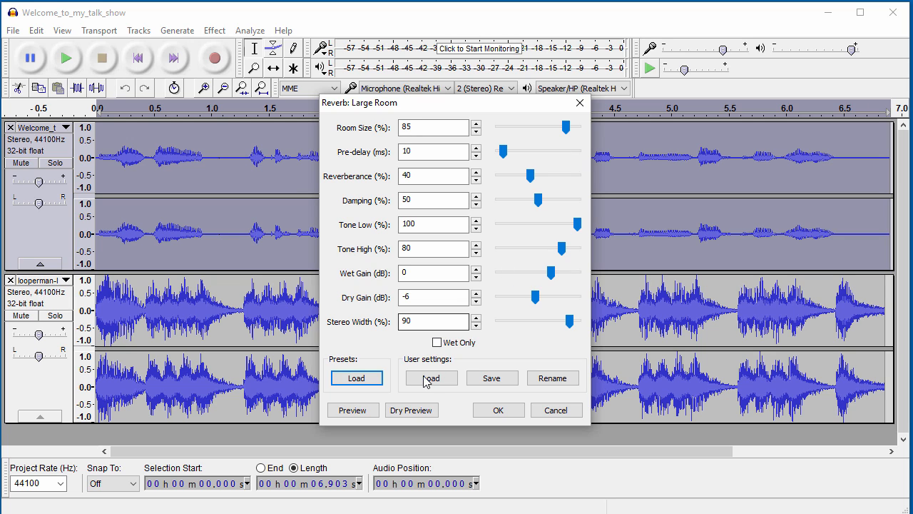
Step: Set the reverb's dry gain to -15 dB, wet gain to -7 dB and tone high to 71%
left_click(531, 302)
left_click_drag(531, 302, 511, 300)
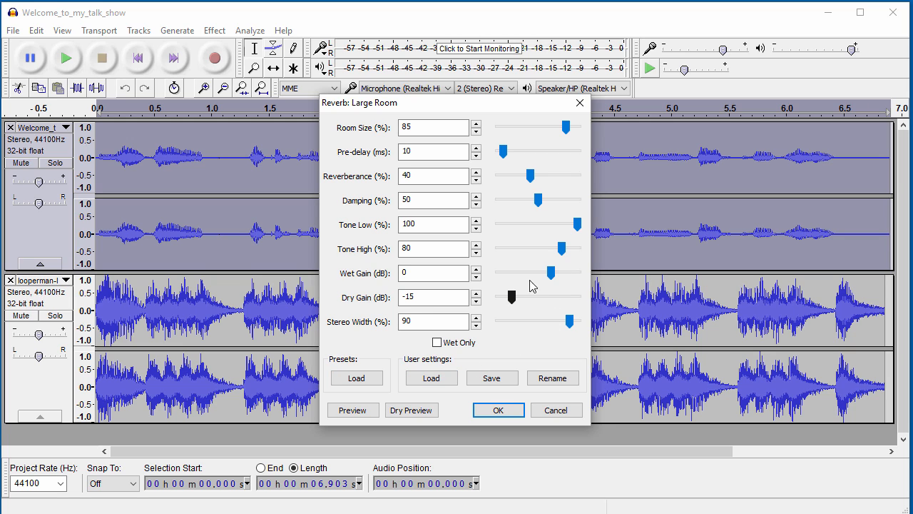
left_click_drag(555, 278, 539, 281)
left_click_drag(563, 249, 554, 250)
Step: Save the current reverb values as user setting Settings0 and rename it "Special Room Reverb"
left_click(492, 378)
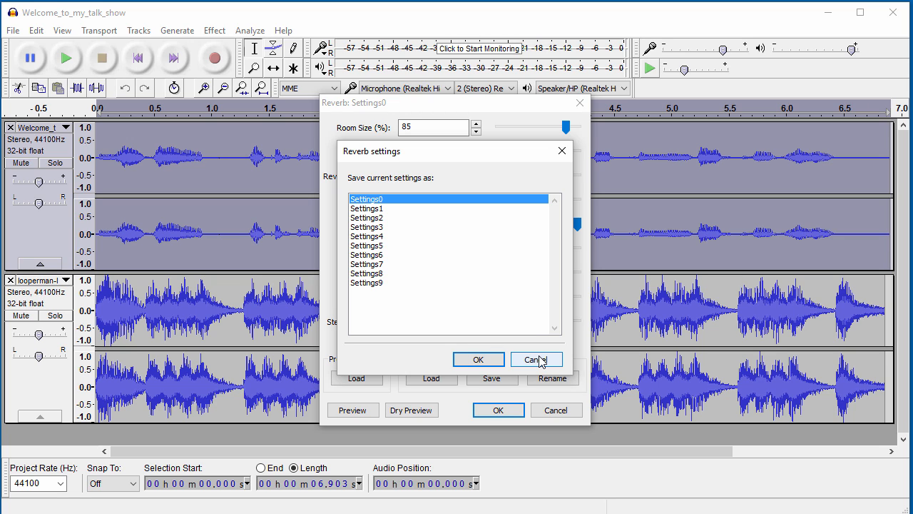
left_click(495, 360)
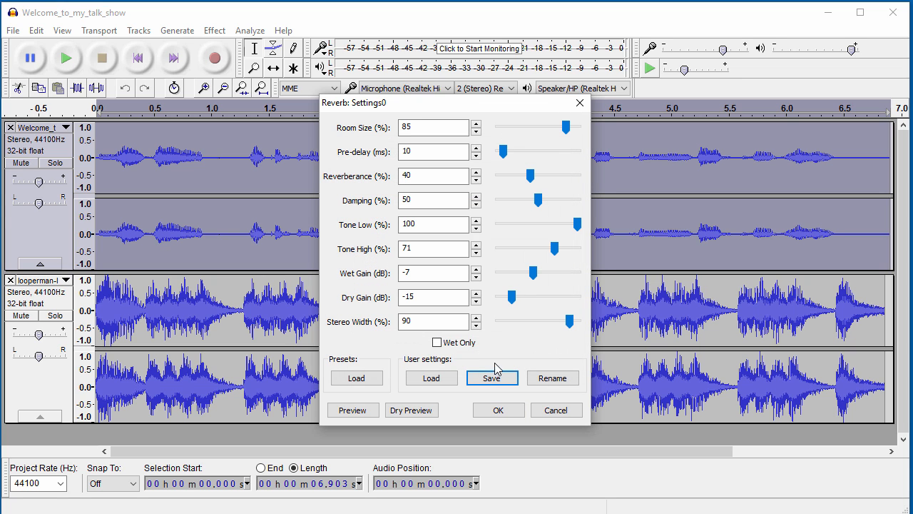
left_click(555, 376)
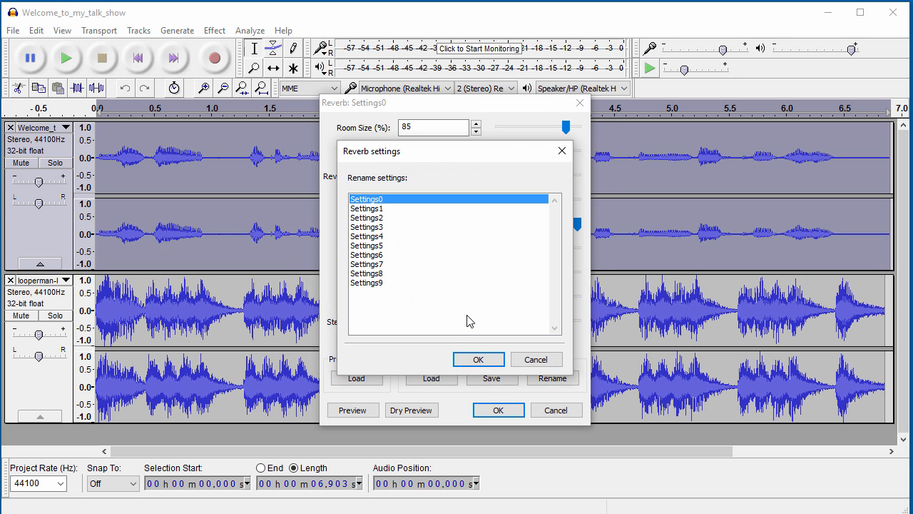
left_click(478, 359)
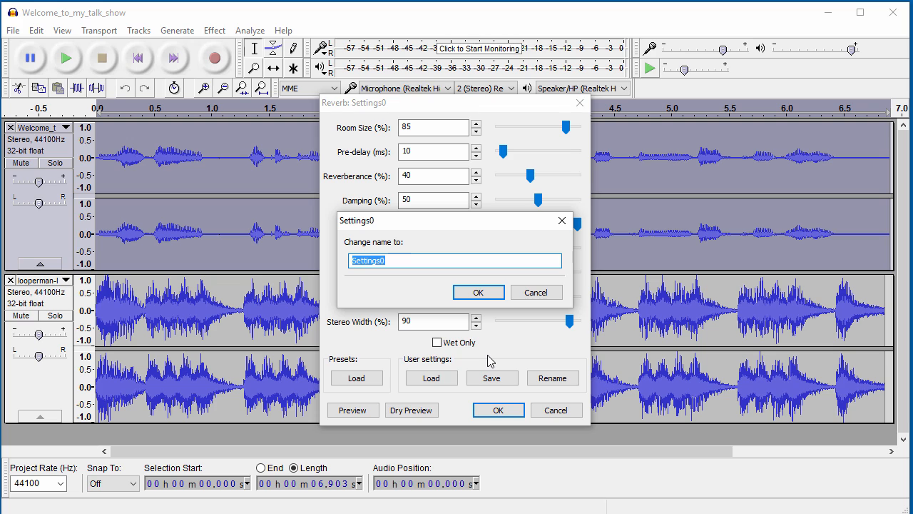
type("Special Room Reverb")
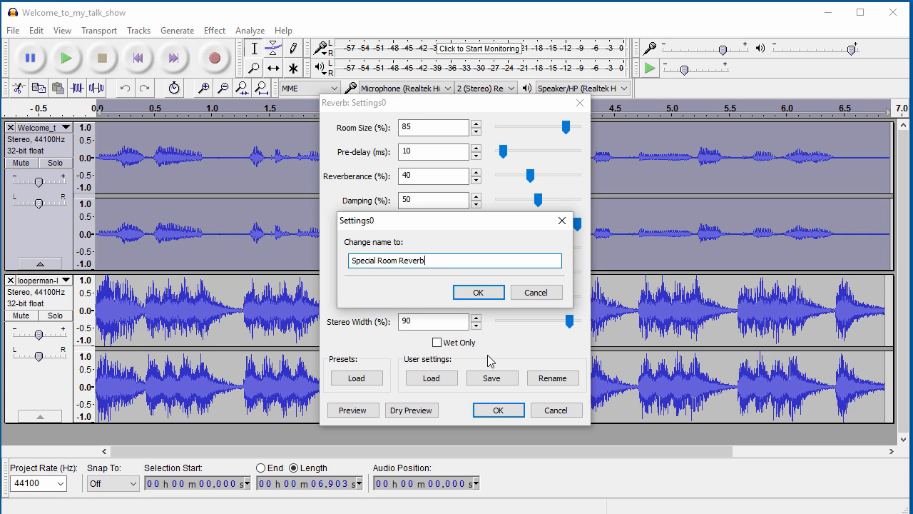
left_click(478, 293)
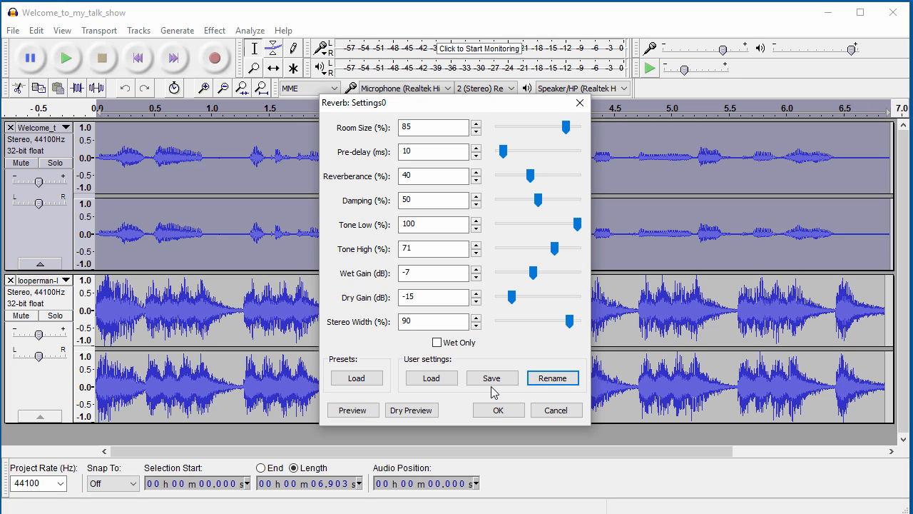
Step: Check the renamed user setting in the list and load the Settings6 user settings into the reverb
left_click(547, 382)
left_click(536, 360)
left_click(457, 380)
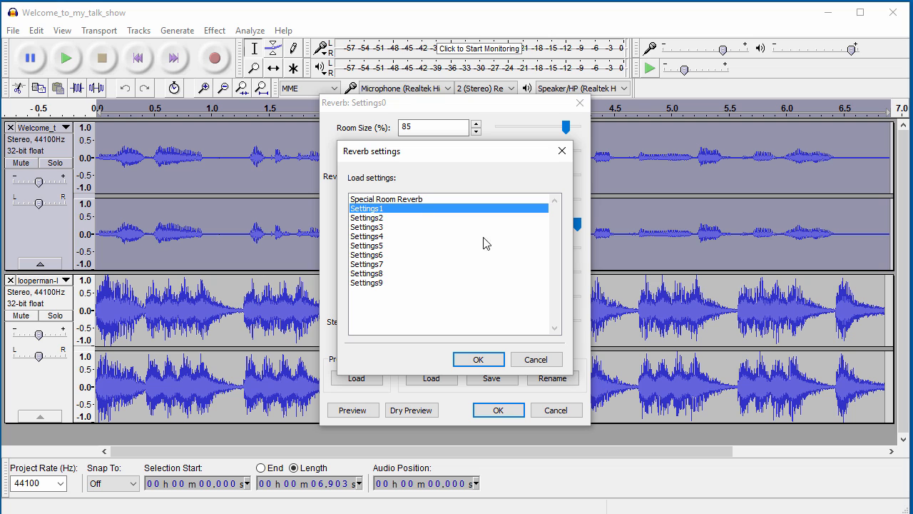
left_click(410, 255)
left_click(483, 359)
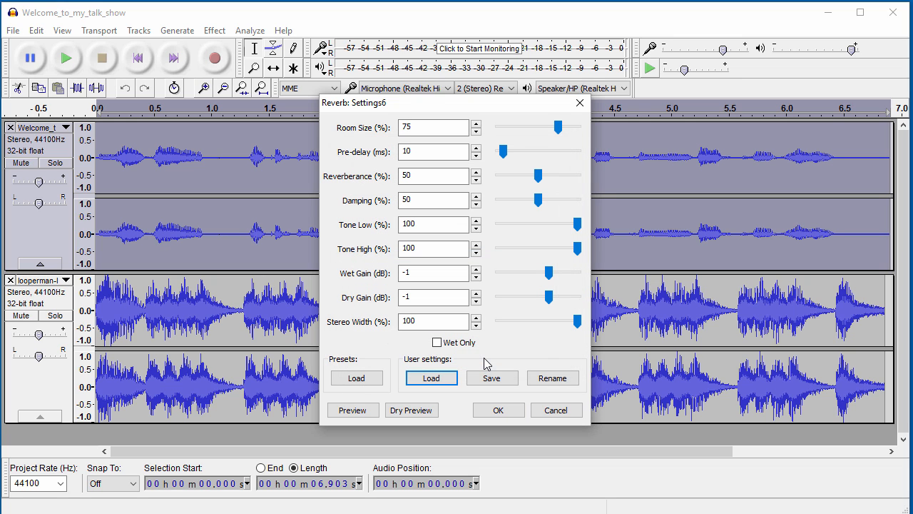
Step: Load the Settings9 user settings into the reverb
left_click(449, 387)
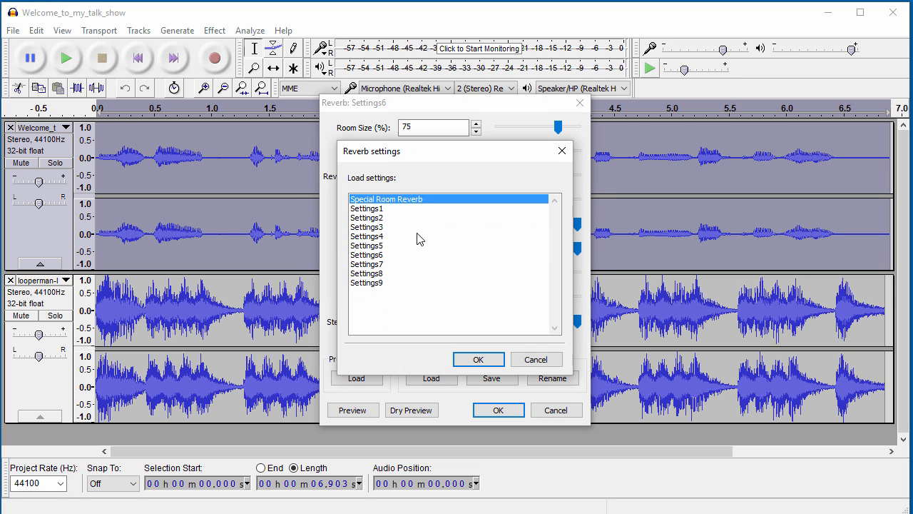
left_click(411, 274)
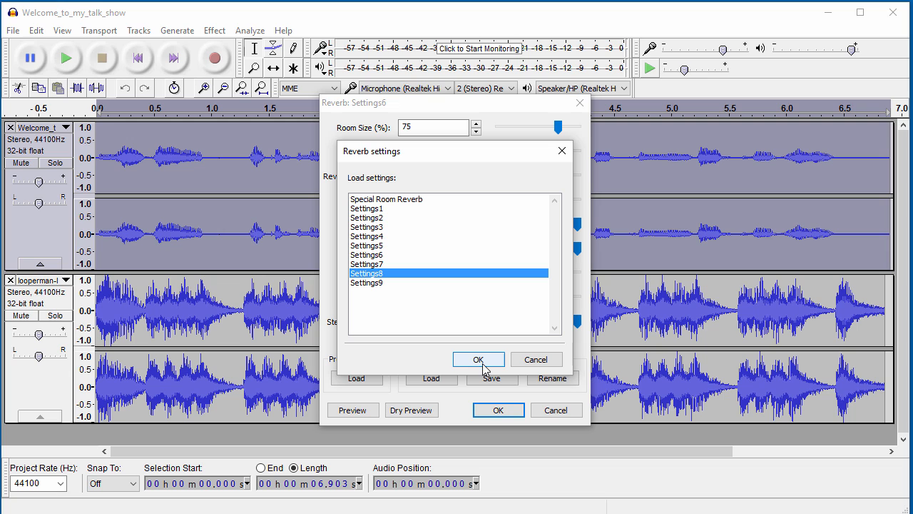
left_click(429, 283)
left_click(465, 358)
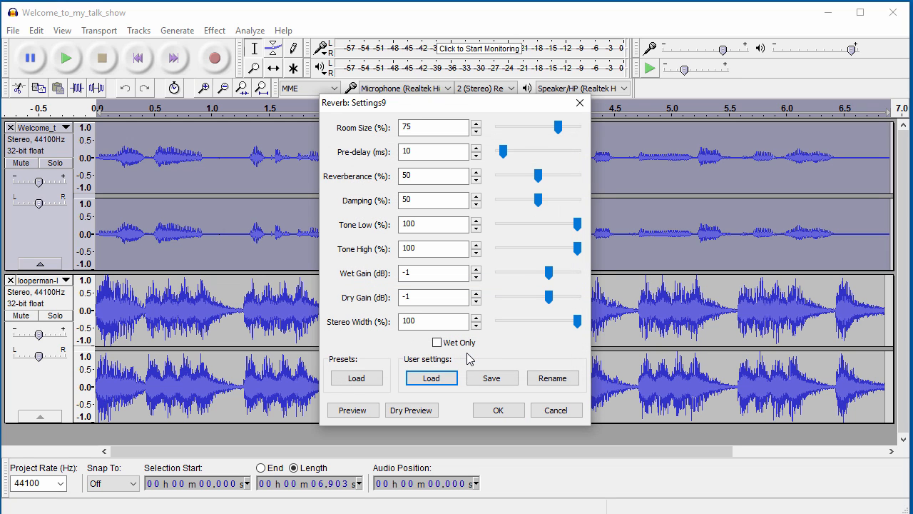
left_click(431, 378)
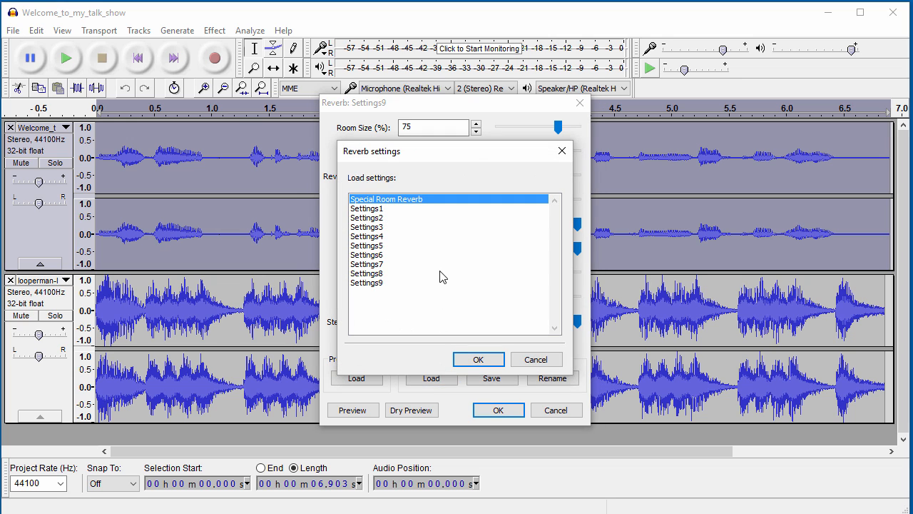
left_click(535, 360)
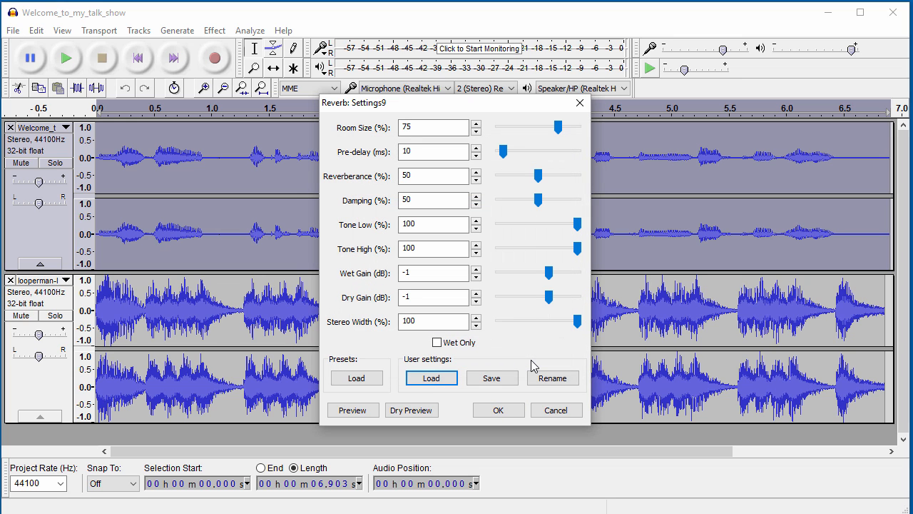
Step: Preview the reverb on the selected voice track and apply it
left_click(370, 412)
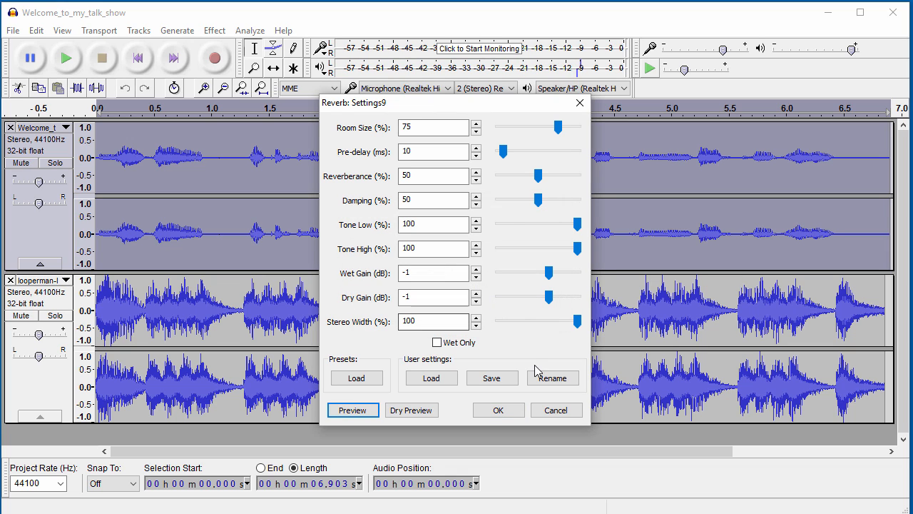
left_click(501, 415)
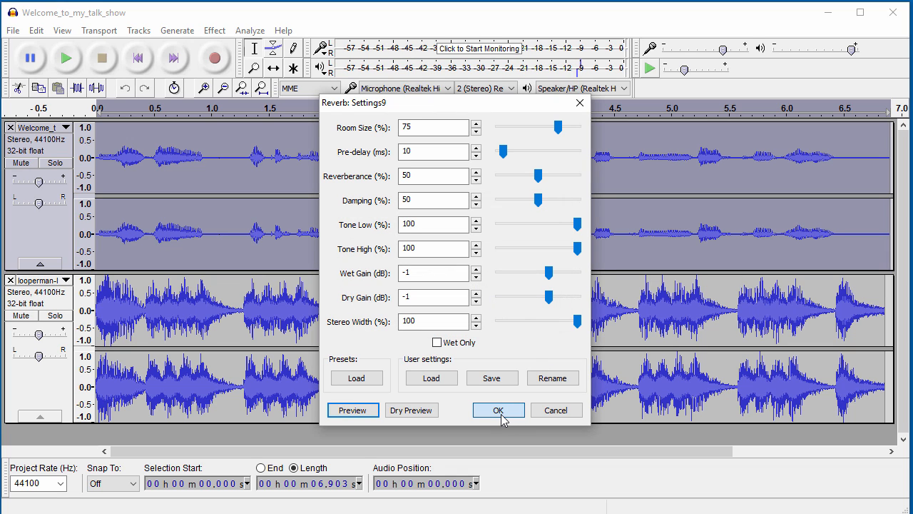